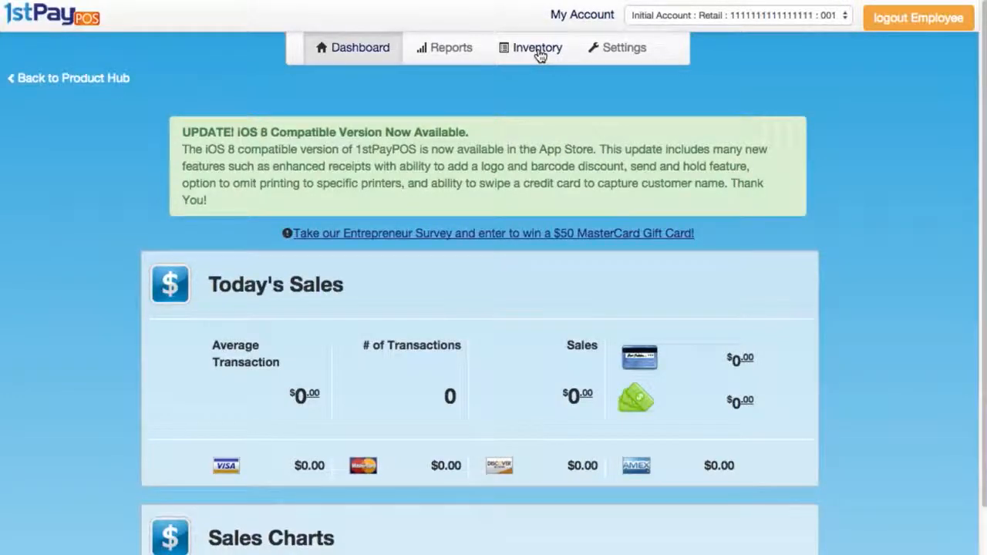
Start a new inventory category and name it Desserts
left_click(540, 51)
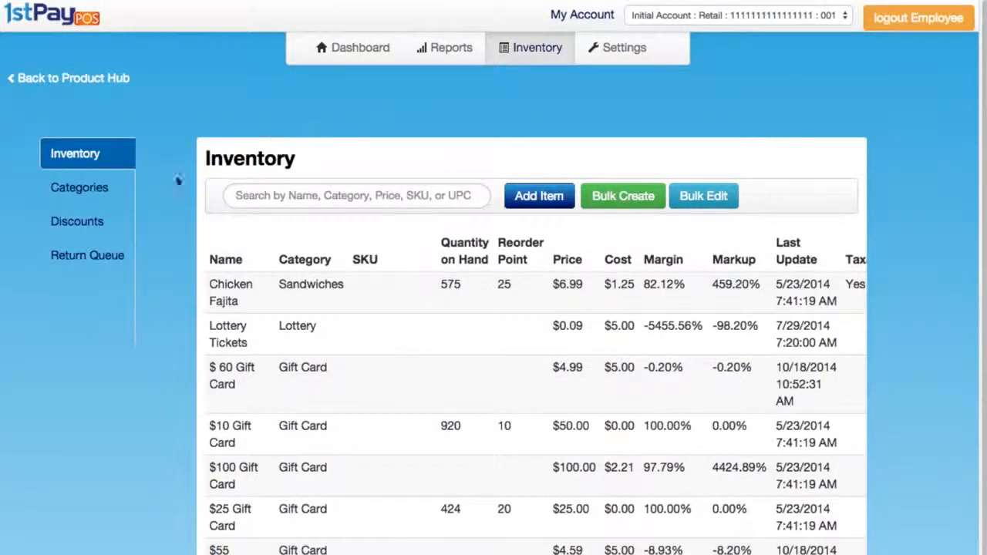
left_click(81, 190)
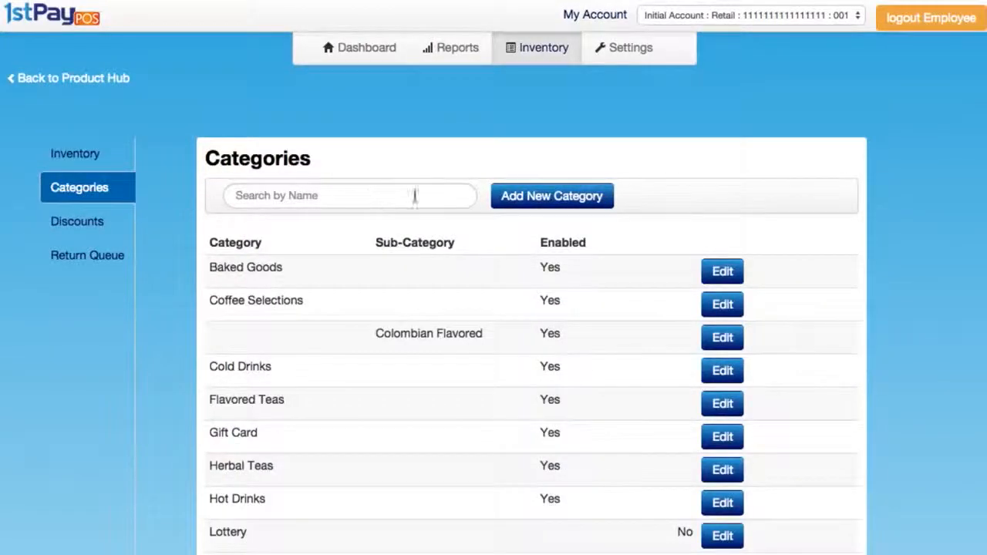
left_click(559, 197)
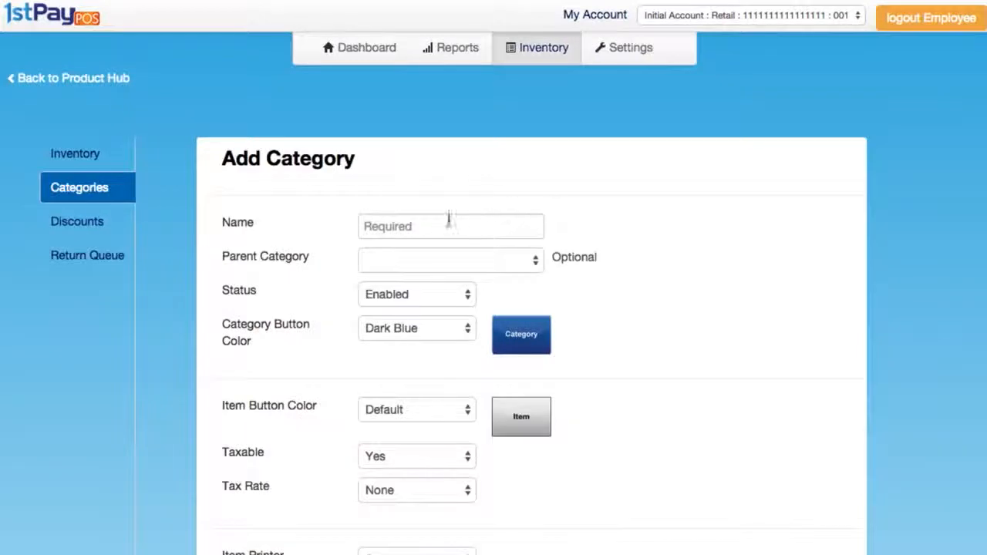
left_click(400, 226)
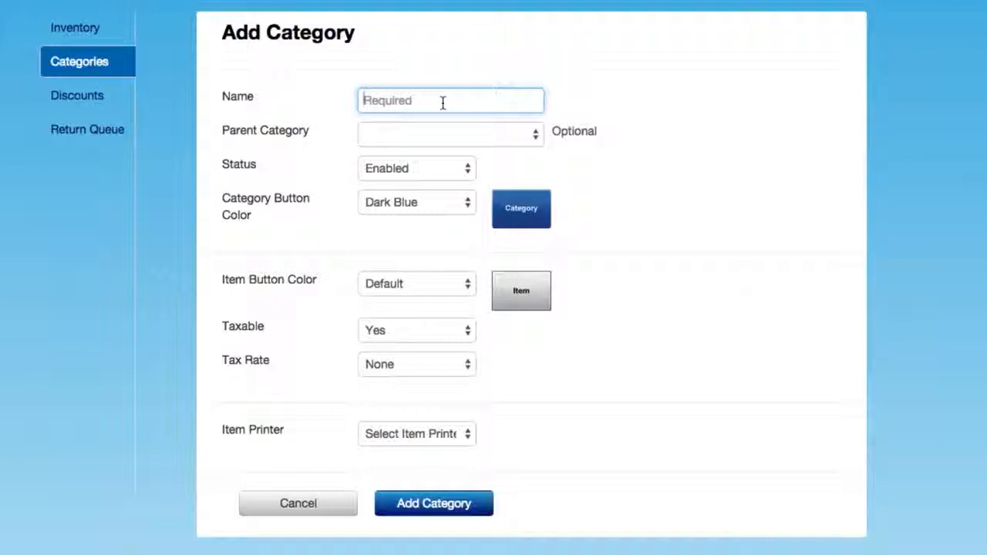
type("Dess")
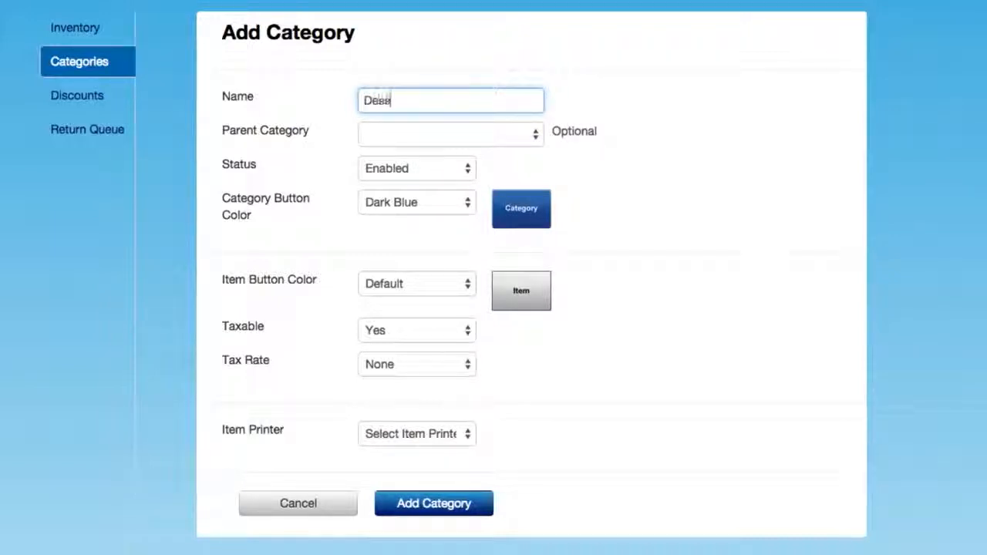
type("erts")
Set the Desserts category button color to Purple and keep the item button color at Default
left_click(434, 207)
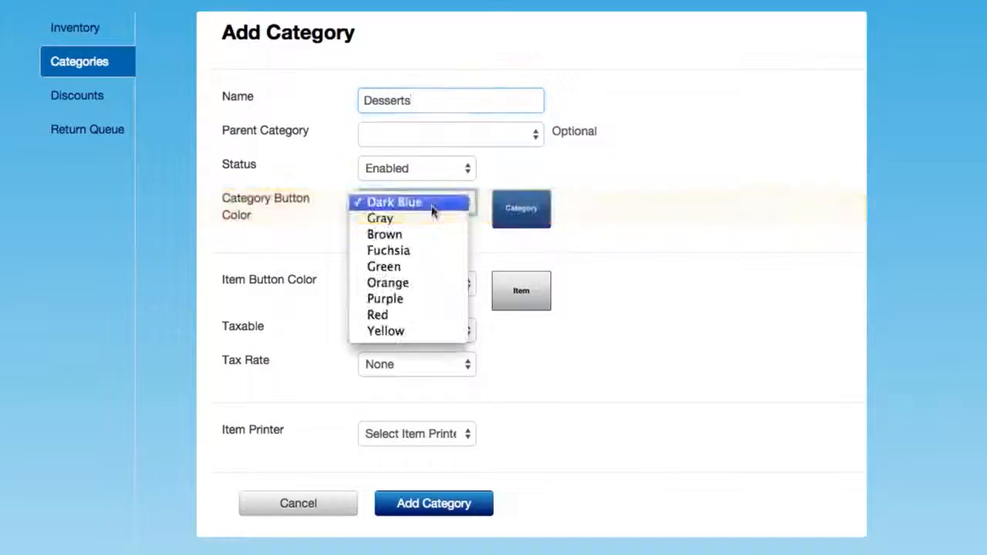
left_click(400, 298)
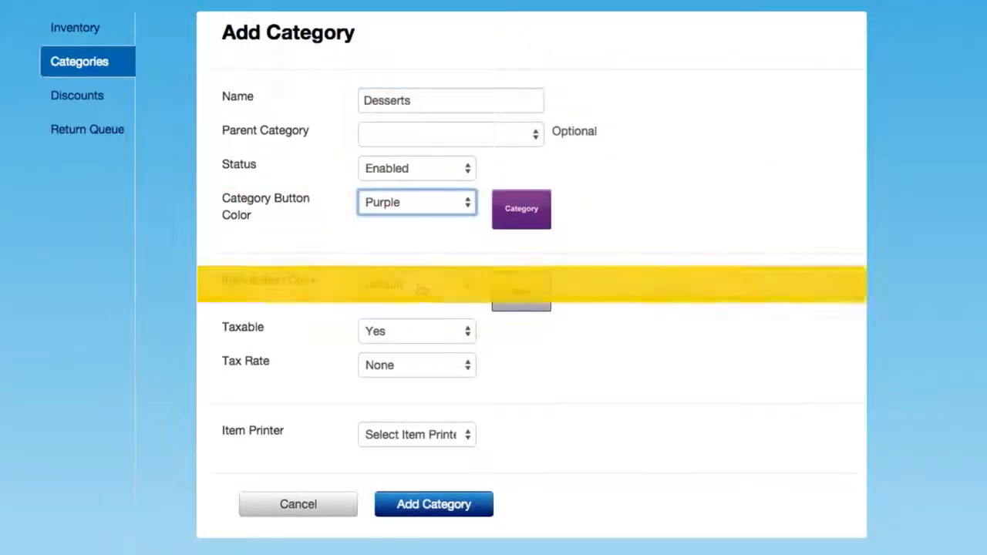
left_click(420, 286)
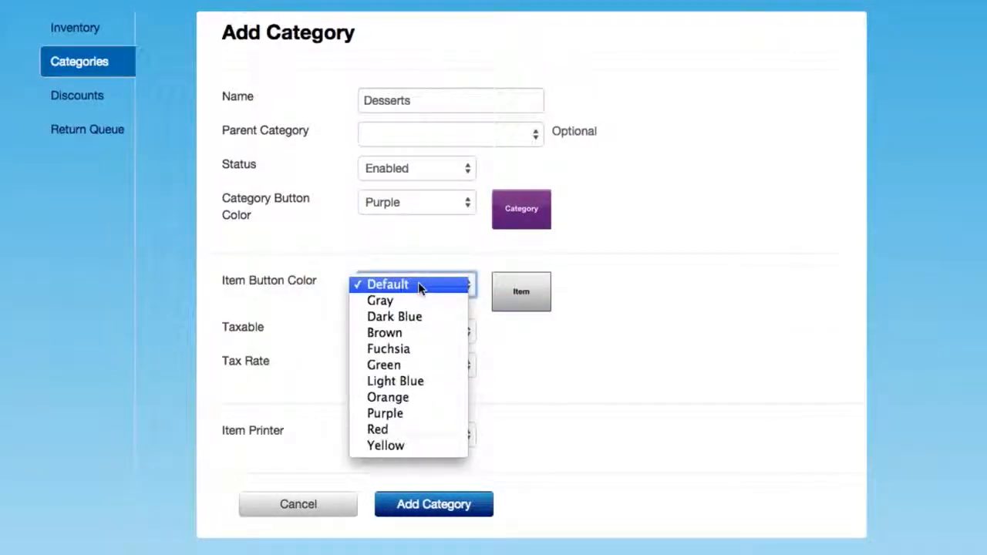
left_click(420, 285)
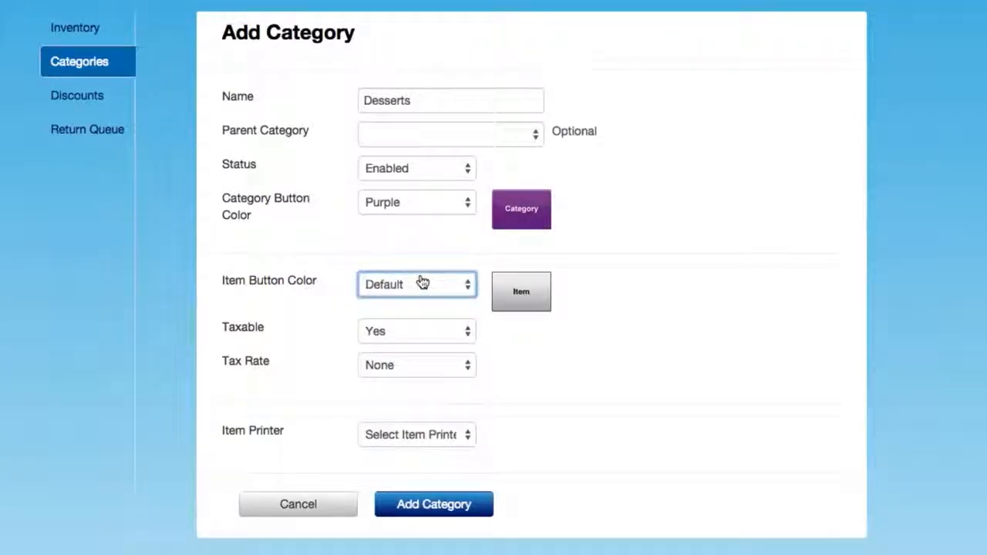
Keep the Desserts category taxable and set its tax rate to GST - 5%
left_click(407, 338)
left_click(407, 333)
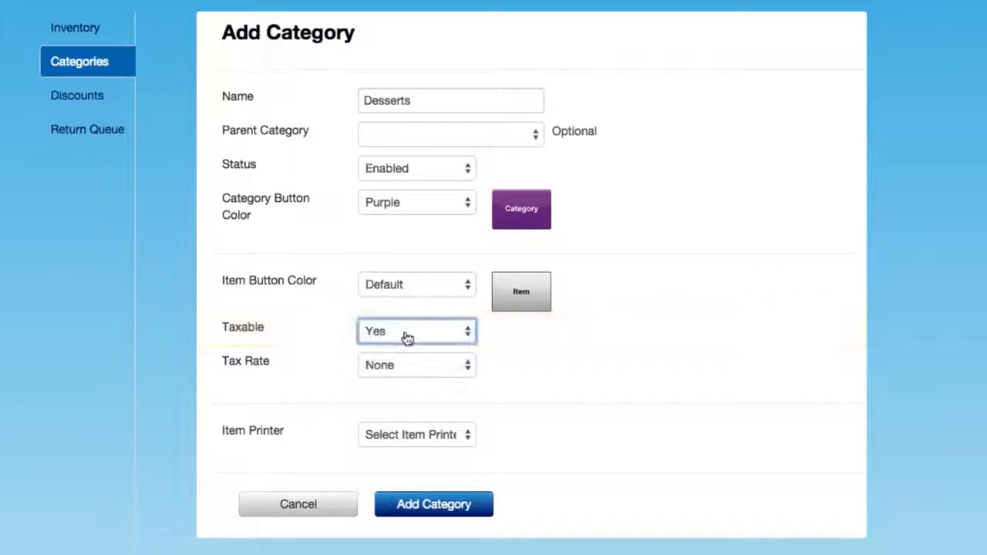
left_click(408, 365)
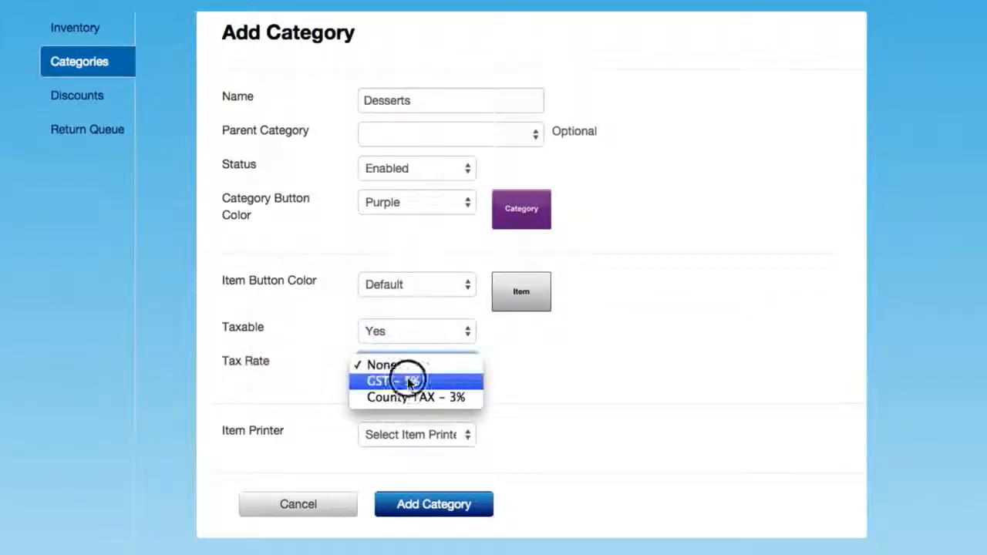
left_click(408, 382)
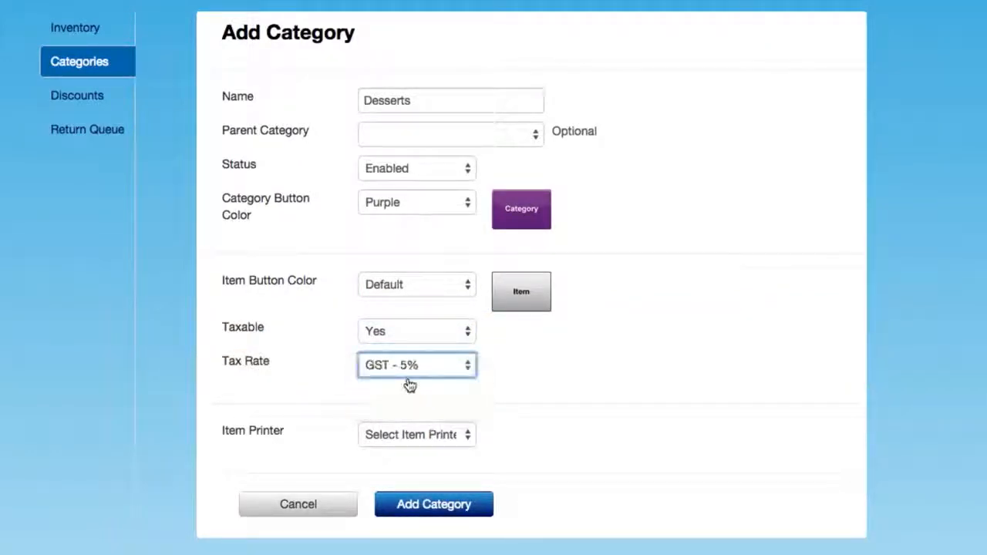
Assign the Kitchen item printer to the Desserts category and add the category to the system
left_click(407, 431)
left_click(407, 451)
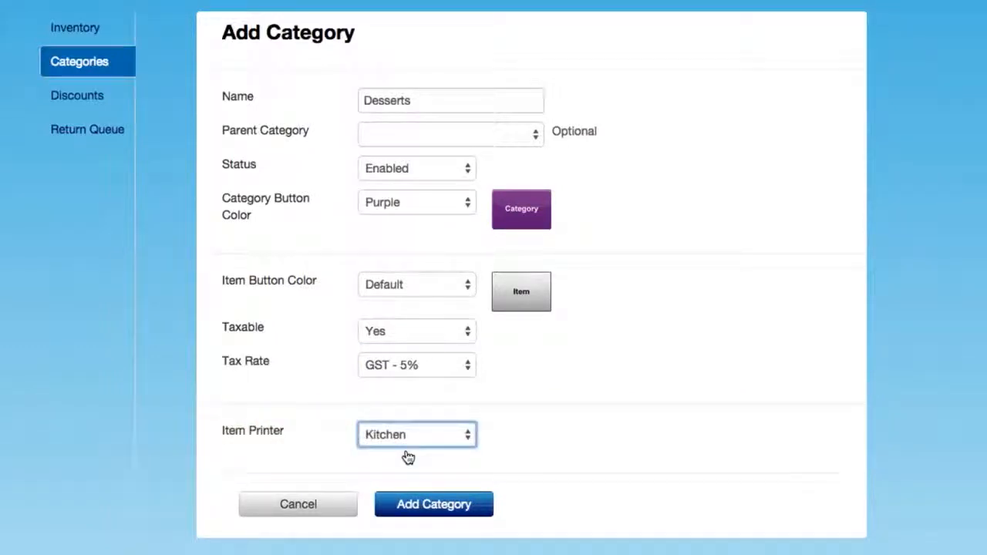
left_click(416, 509)
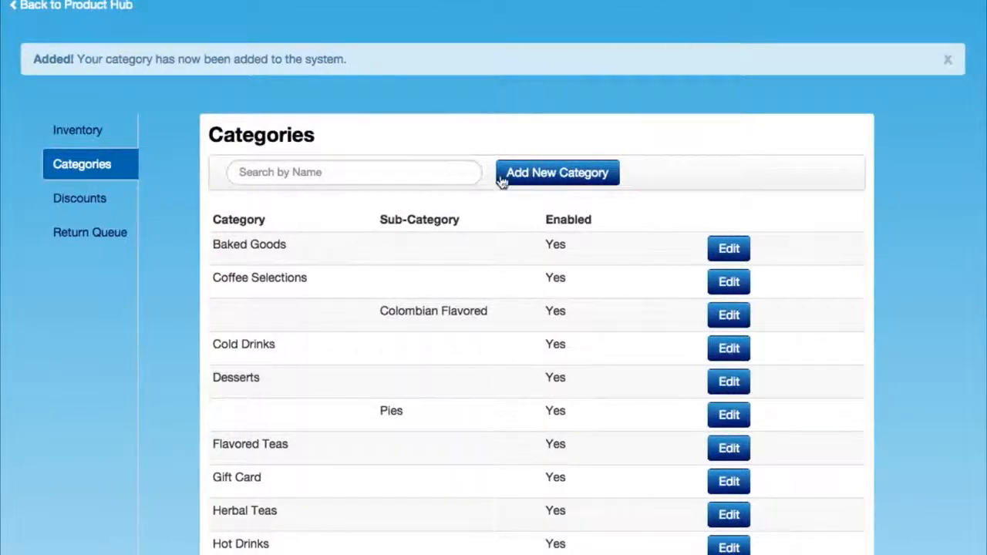
Start another new category named Pies with Desserts as its parent category
left_click(503, 177)
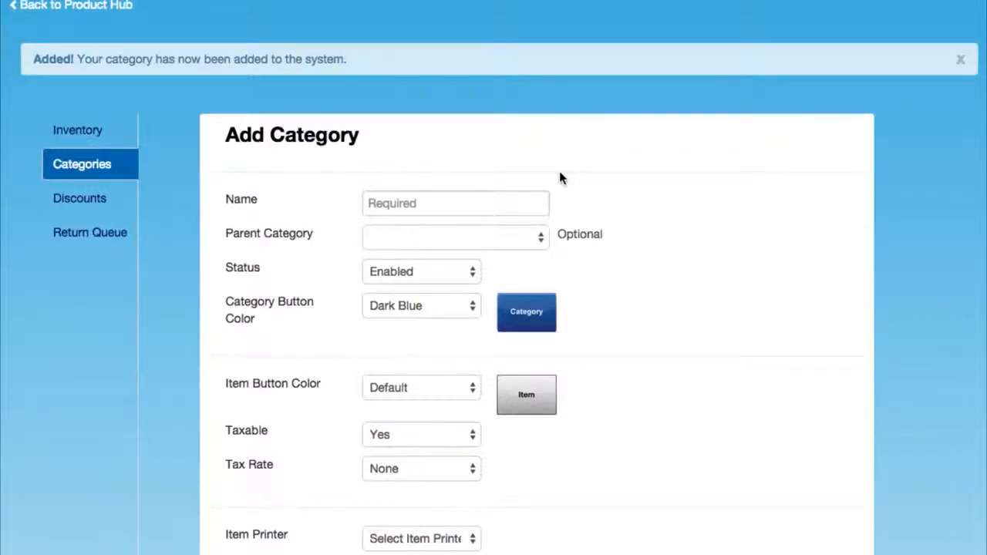
left_click(423, 203)
type("Pi")
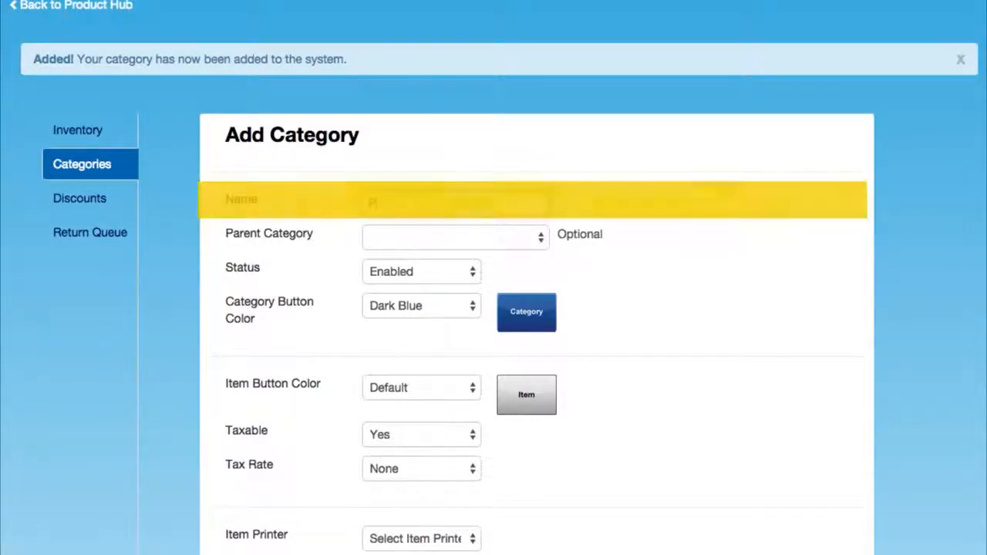
type("es")
left_click(420, 238)
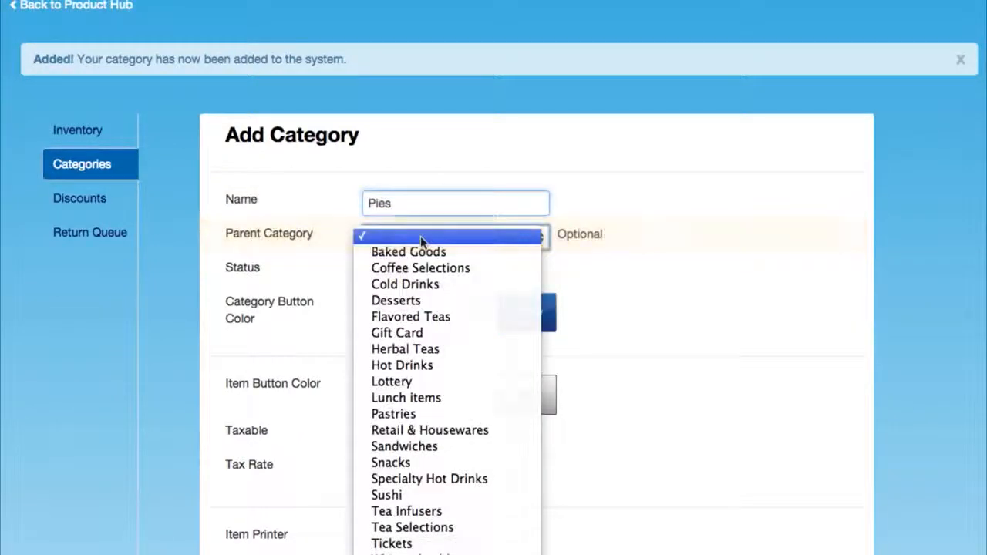
left_click(401, 301)
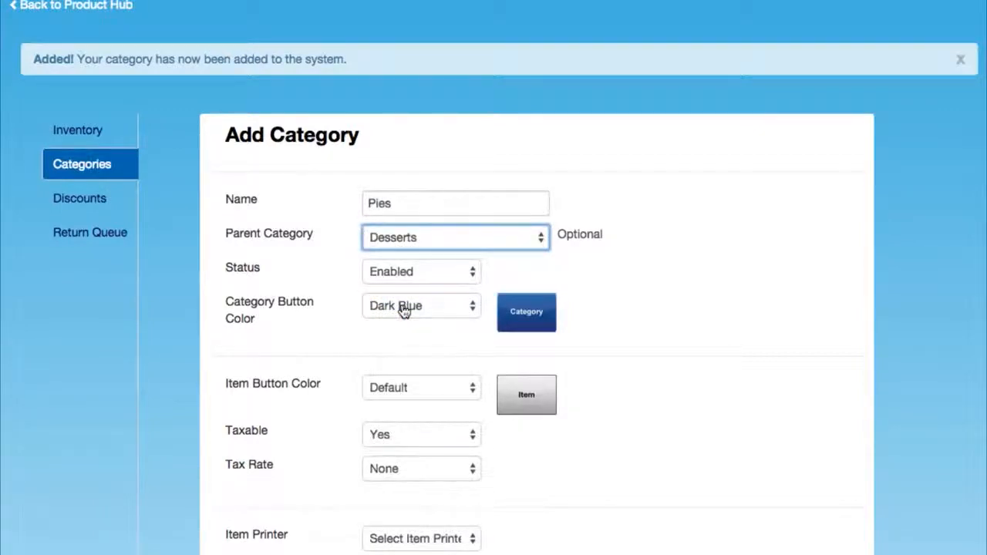
Assign the Kitchen item printer to the Pies subcategory and add it to the system
scroll(404, 310, "down", 4)
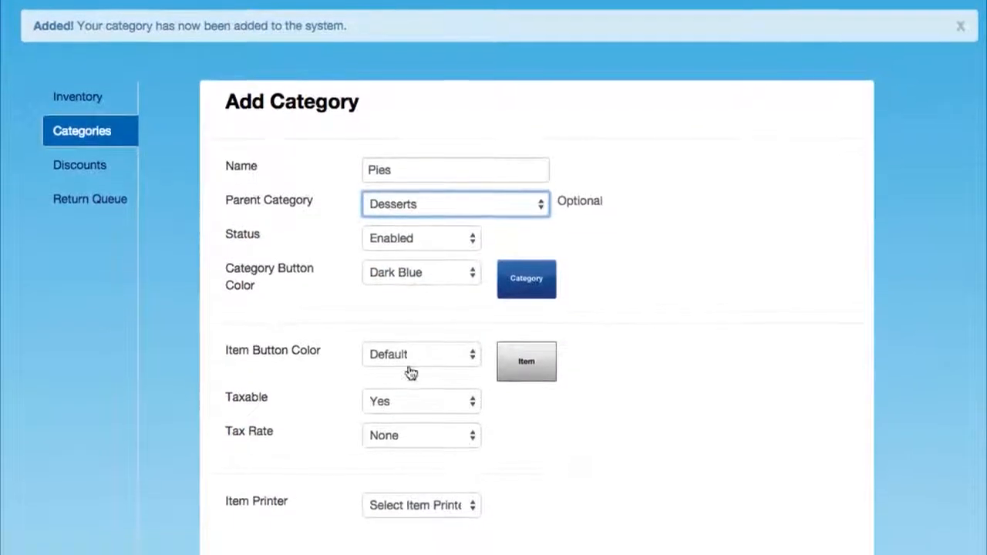
left_click(405, 416)
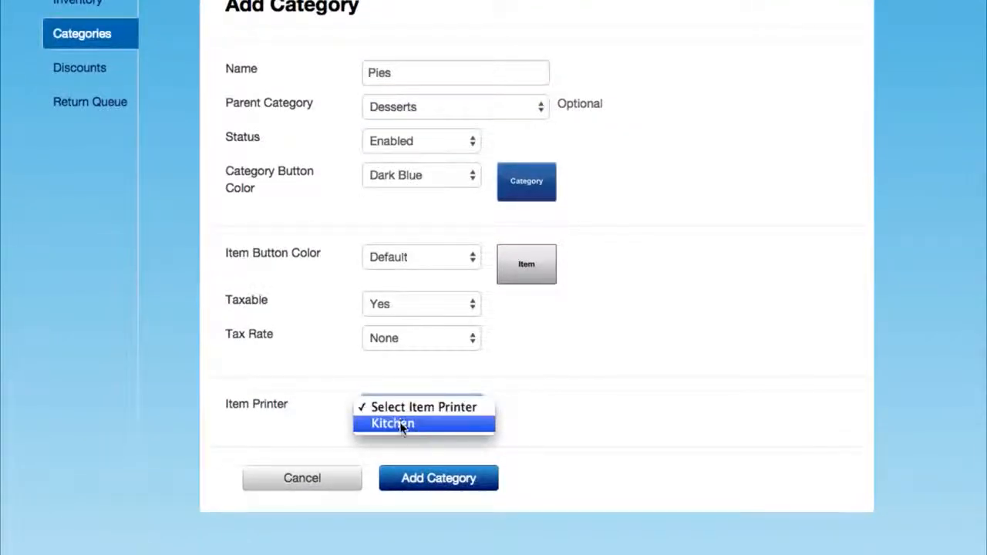
left_click(402, 424)
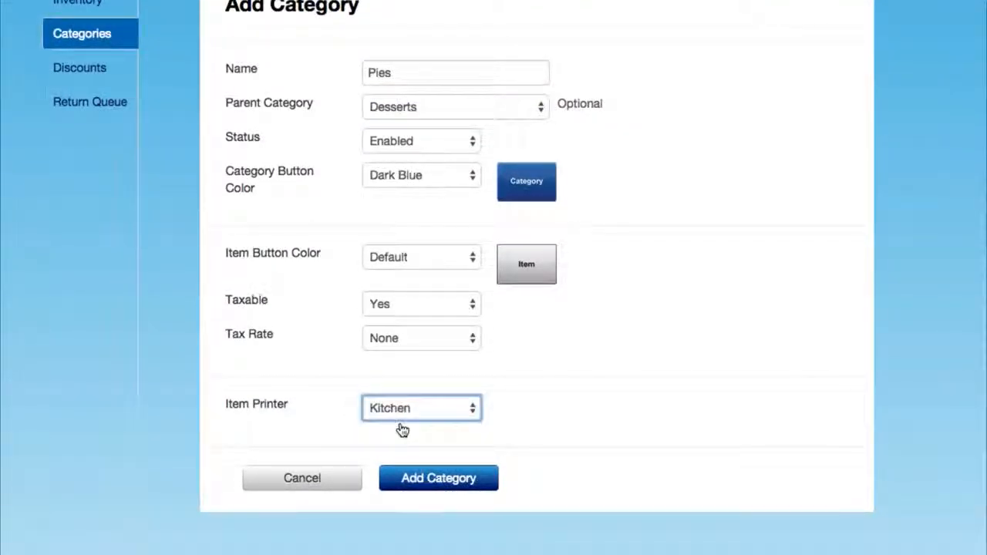
left_click(432, 480)
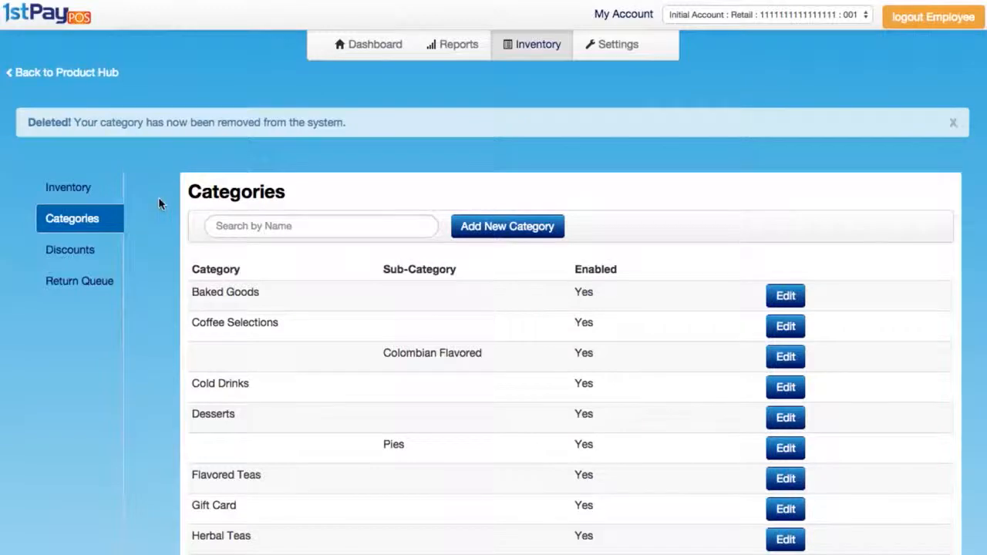
Look over the inventory list and the blank new-item form, and open the $ 60 Gift Card item for editing
left_click(60, 192)
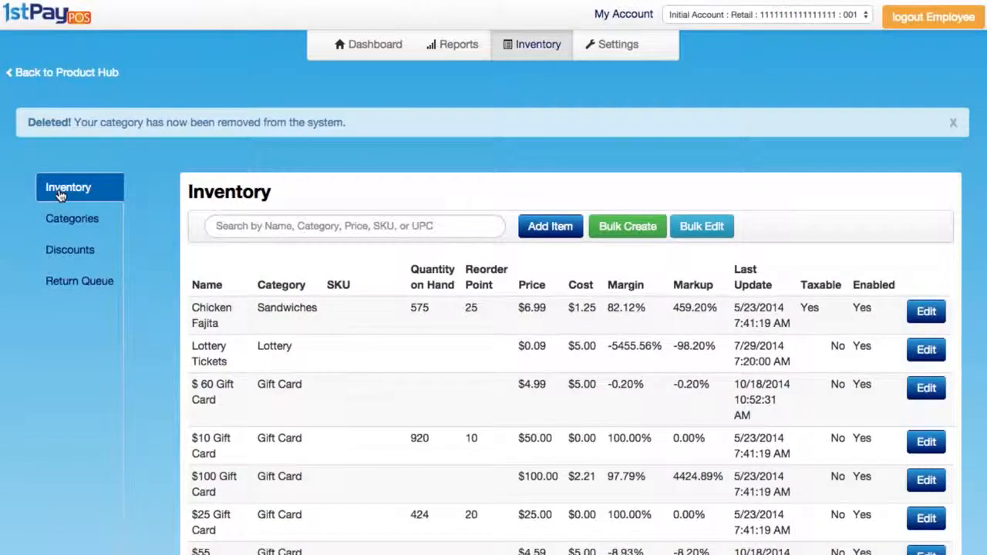
scroll(547, 68, "down", 3)
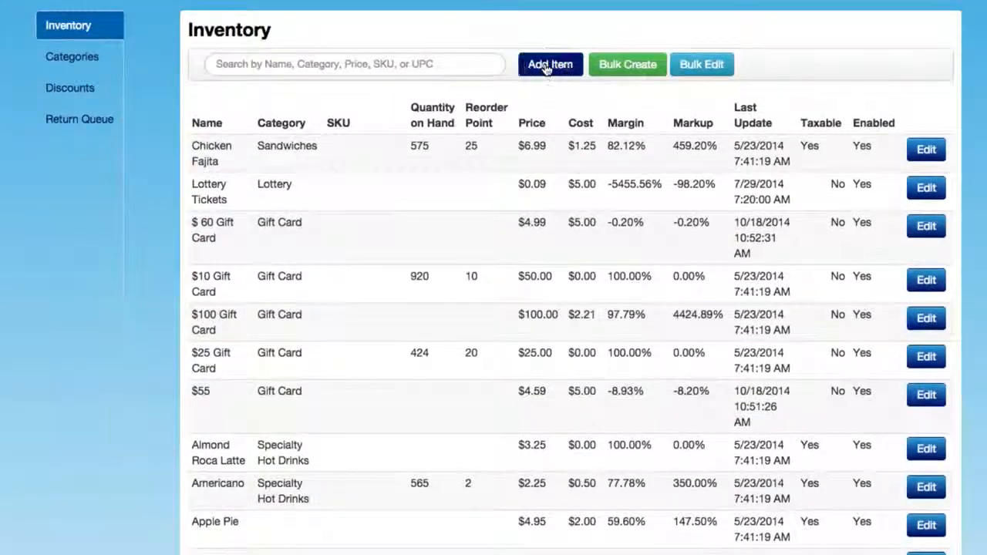
left_click(546, 68)
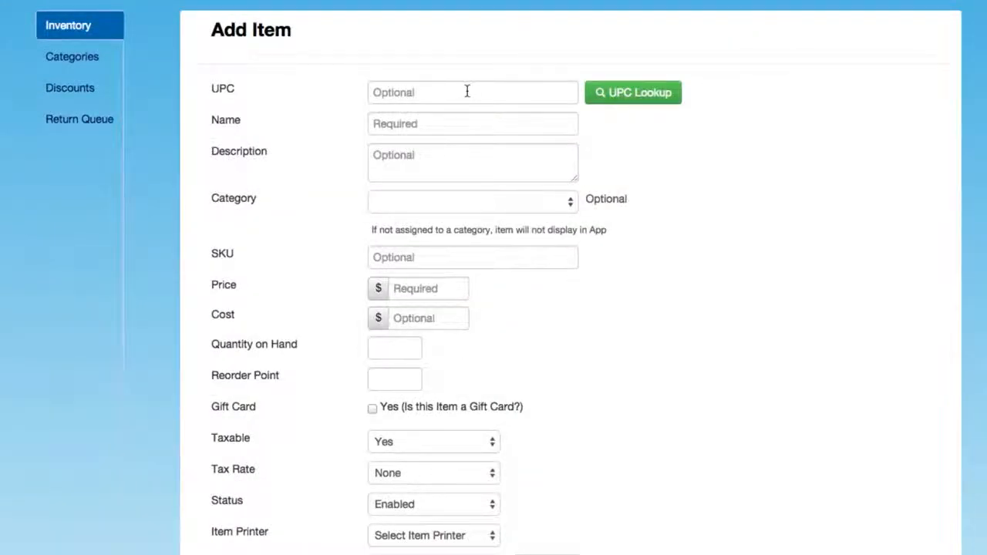
left_click(64, 27)
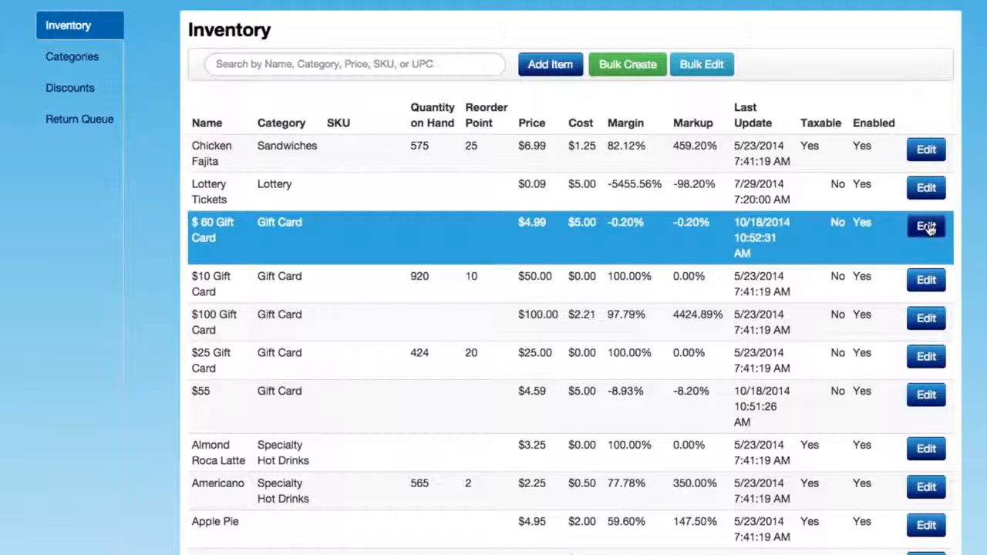
left_click(926, 227)
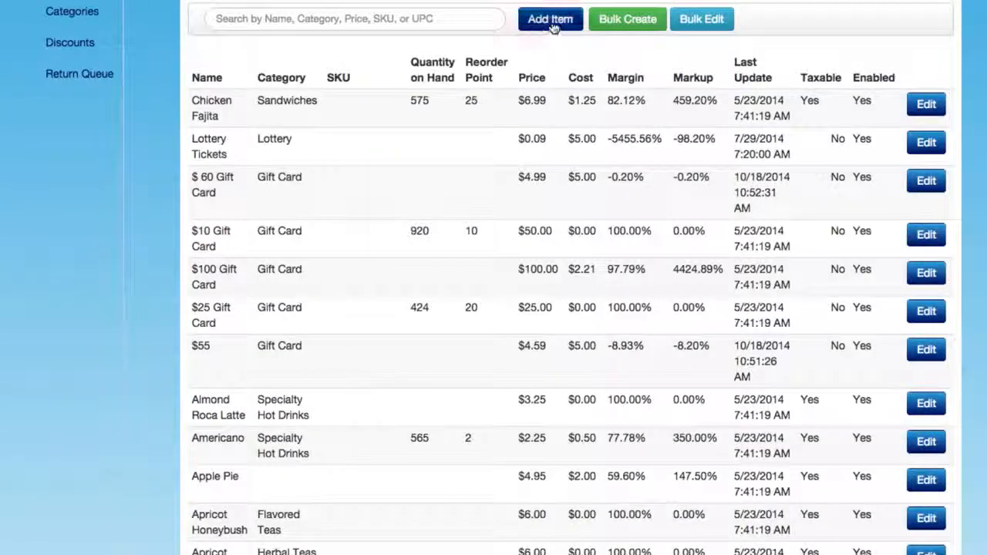
Start a new inventory item named "Boston Crème Pie" with the description "Boston Crème Pie from ABC Bakery"
left_click(551, 20)
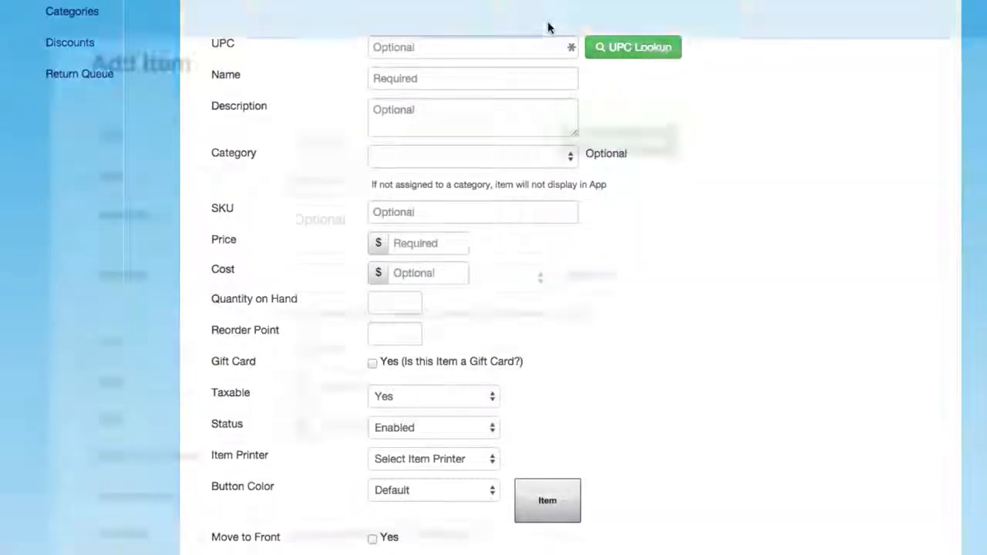
left_click(315, 175)
type("Boston Crème Pie")
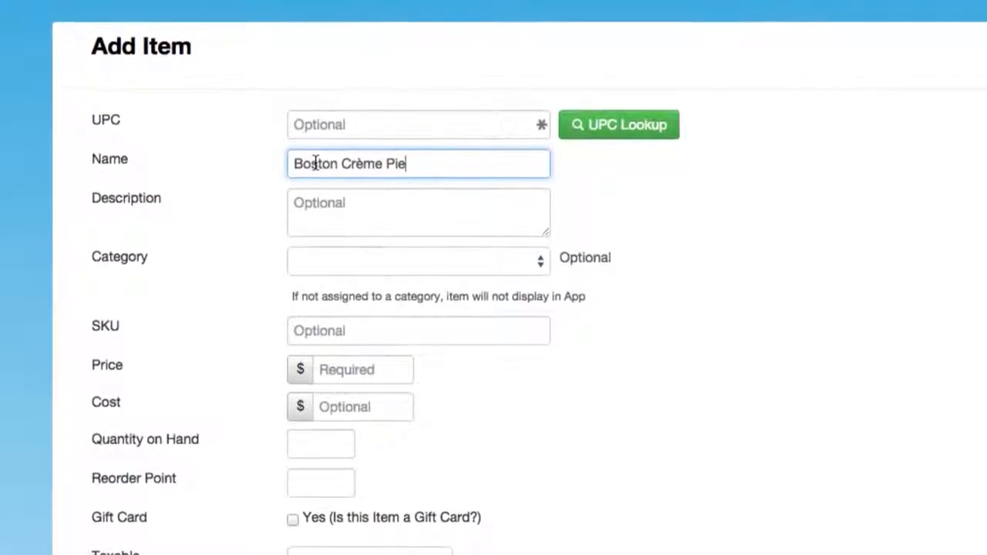
key("Tab")
type("Boston Crème Pie")
type("f")
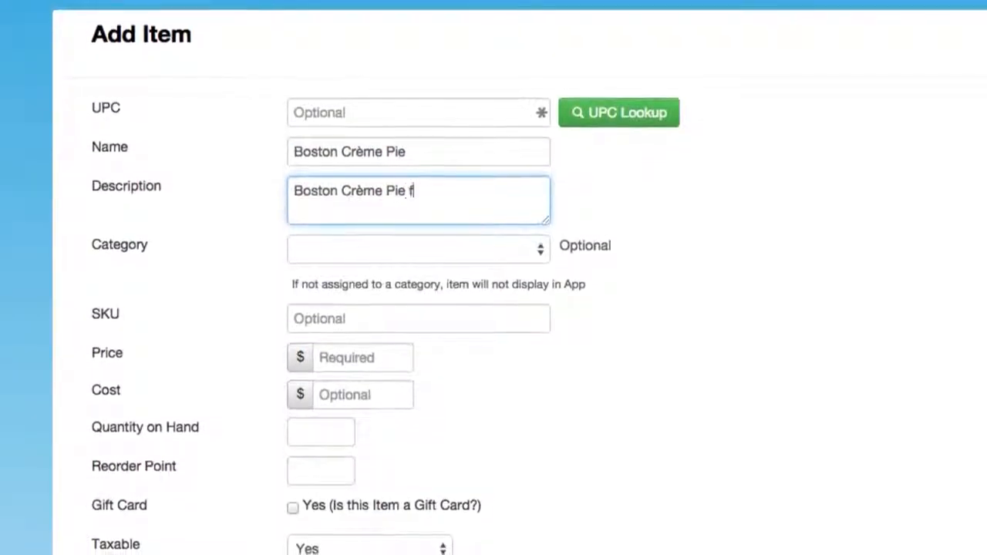
type("rom ABC Bakery")
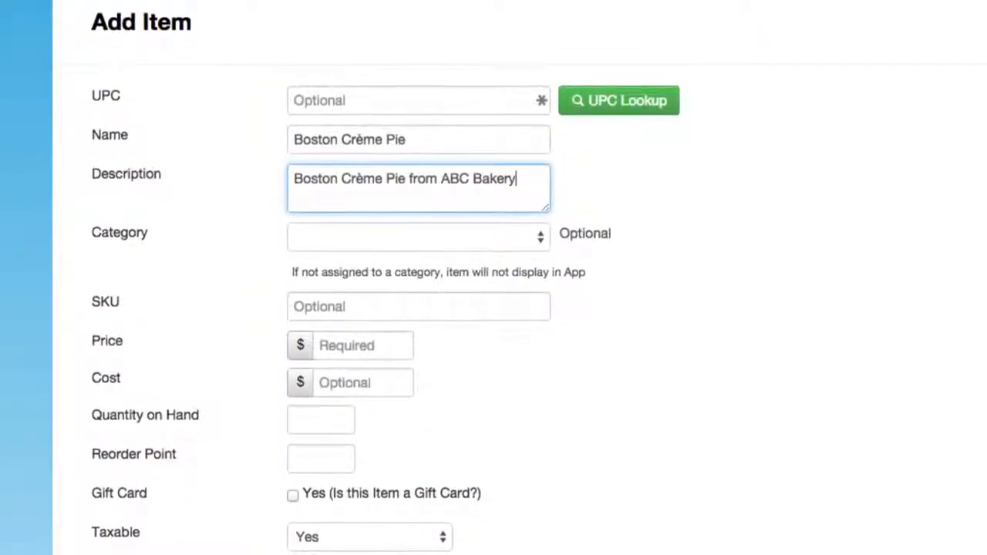
Assign the Boston Crème Pie item to the Desserts category and set its price to $4.99
left_click(366, 235)
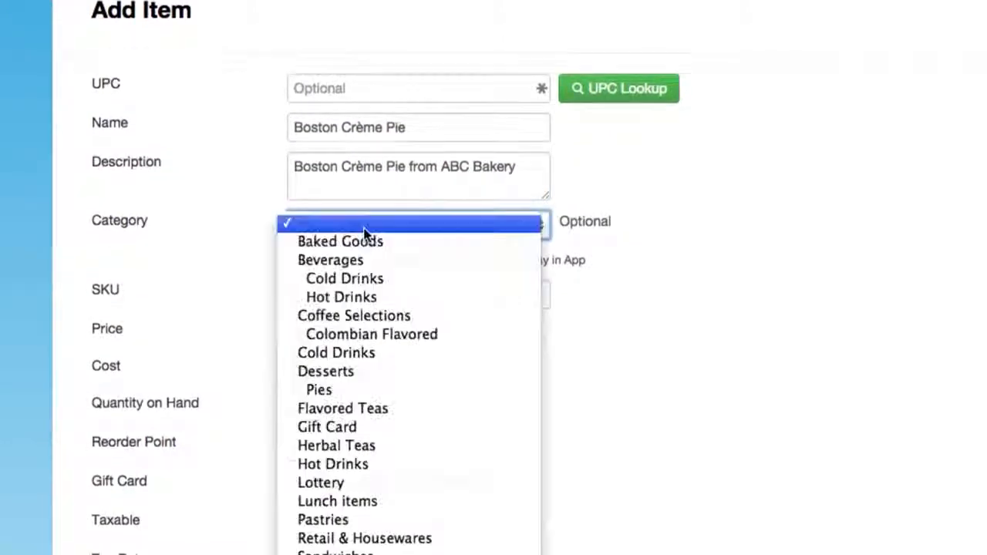
left_click(343, 374)
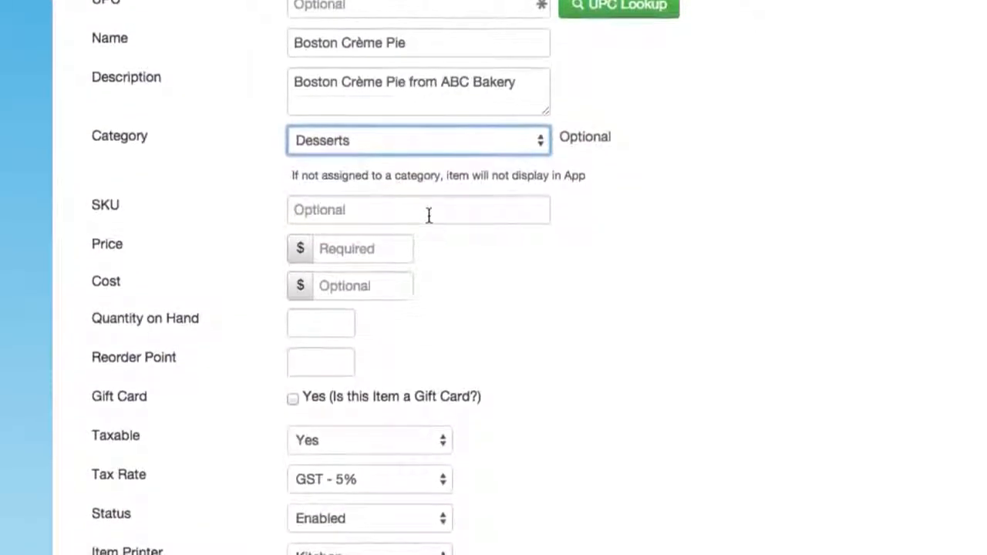
left_click(358, 249)
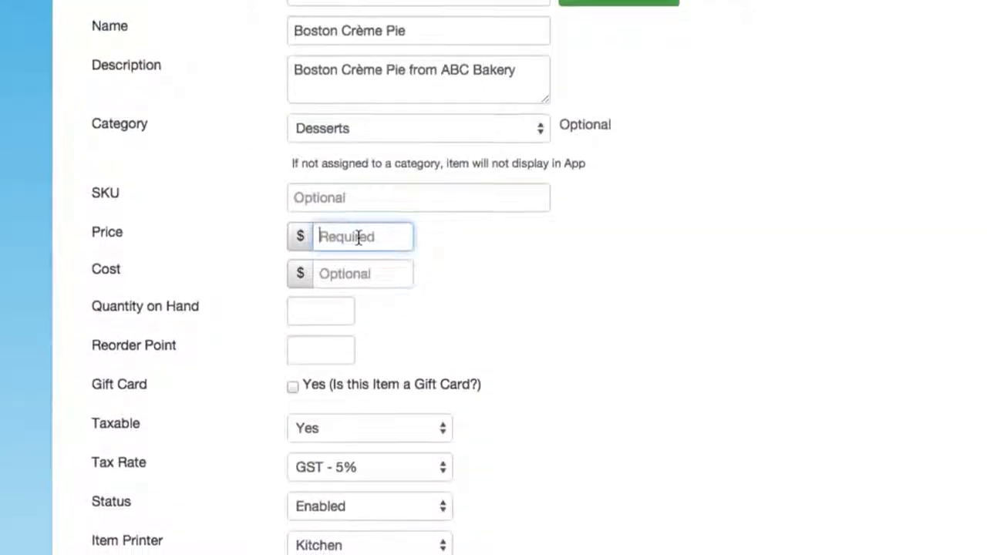
type("4.99")
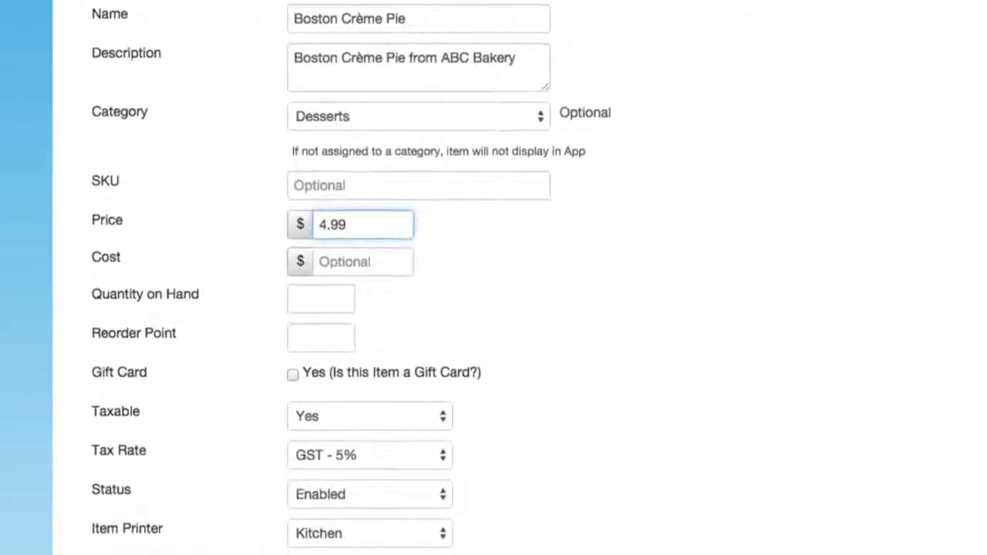
Set the Boston Crème Pie's cost to $2.15, quantity on hand to 45 and reorder point to 15
key("Tab")
type("2")
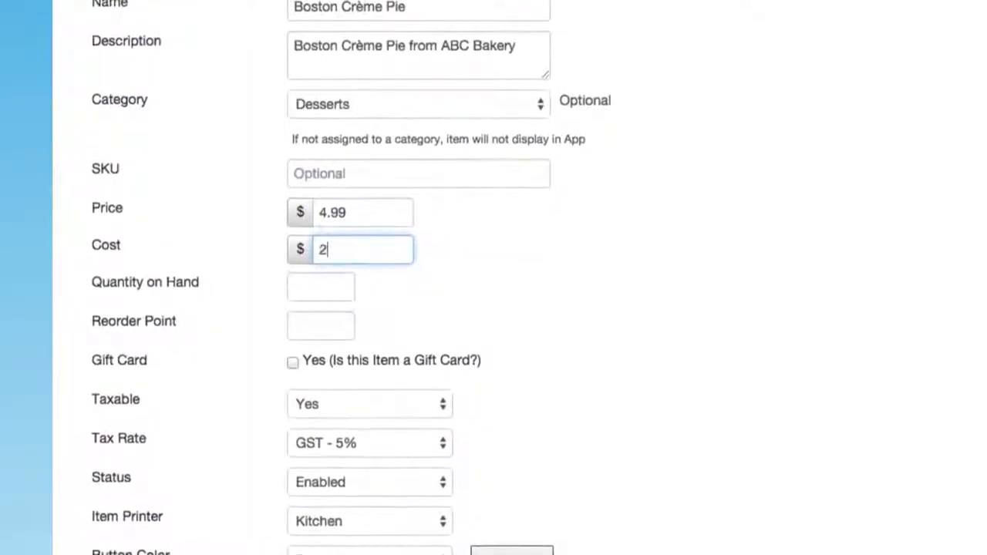
type(".15")
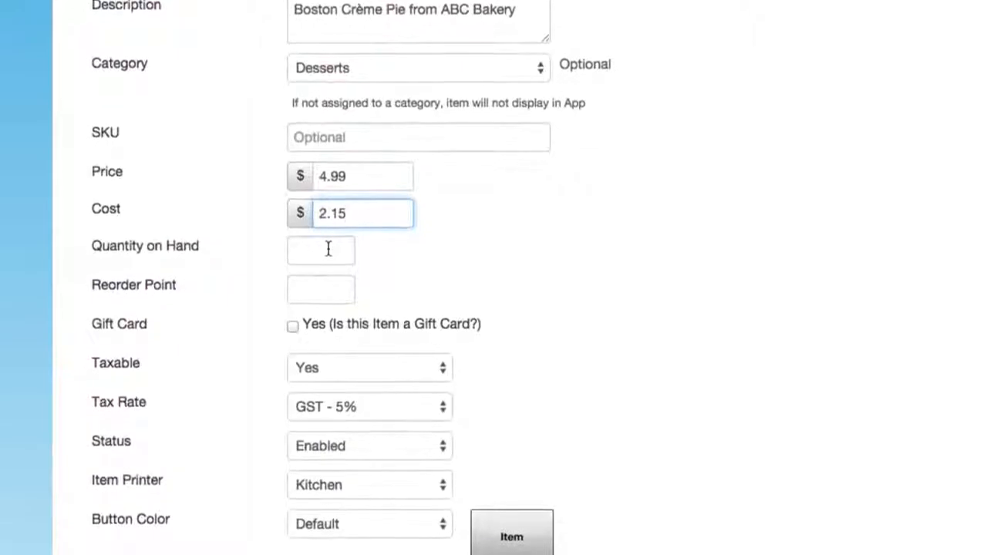
left_click(327, 249)
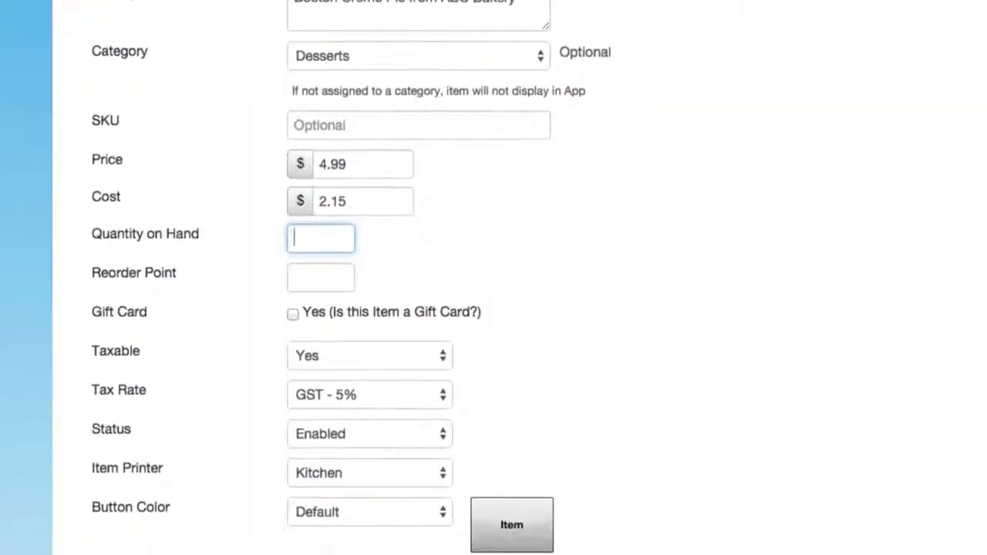
type("45")
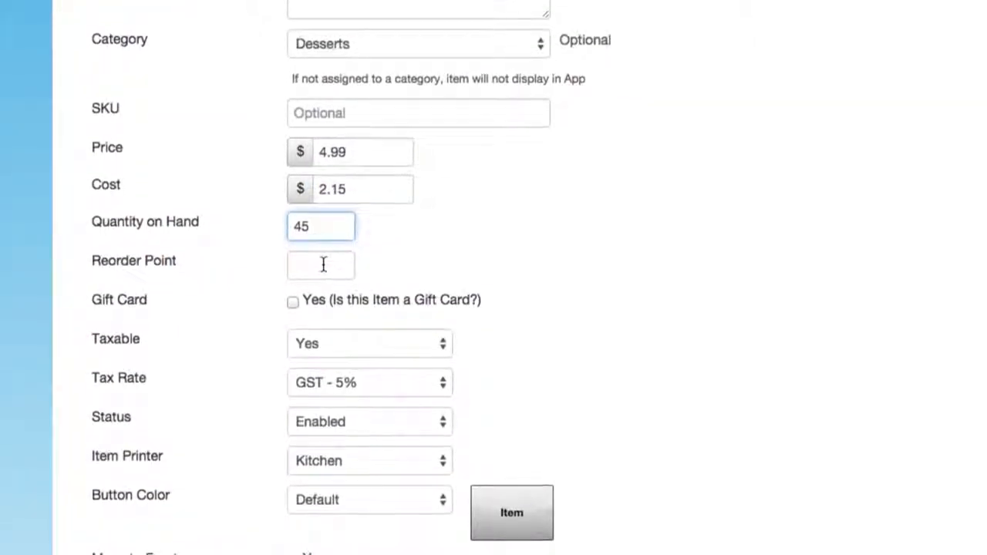
left_click(323, 265)
type("15")
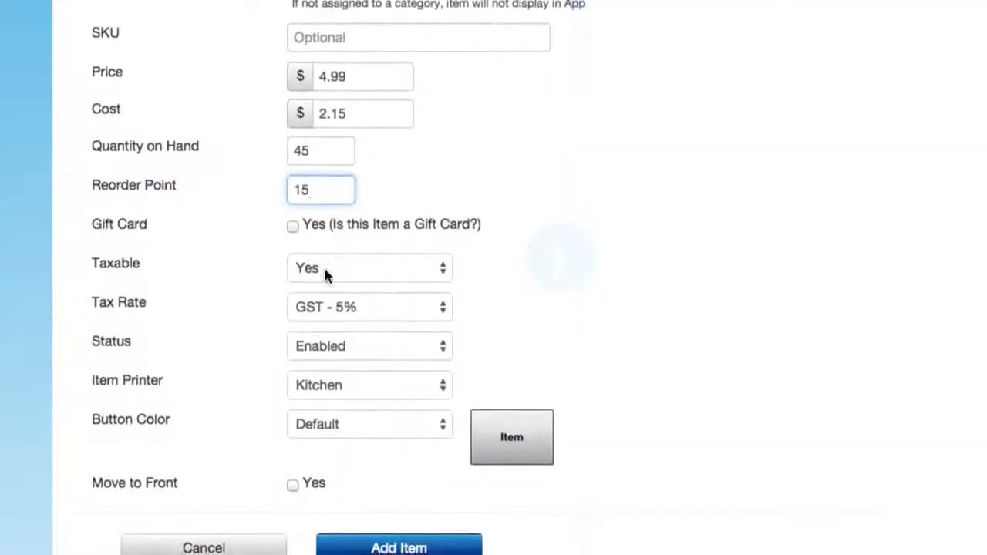
Keep Taxable at Yes, Tax Rate at GST - 5%, Status at Enabled and Item Printer at Kitchen, and add the item to the inventory
left_click(324, 279)
left_click(325, 267)
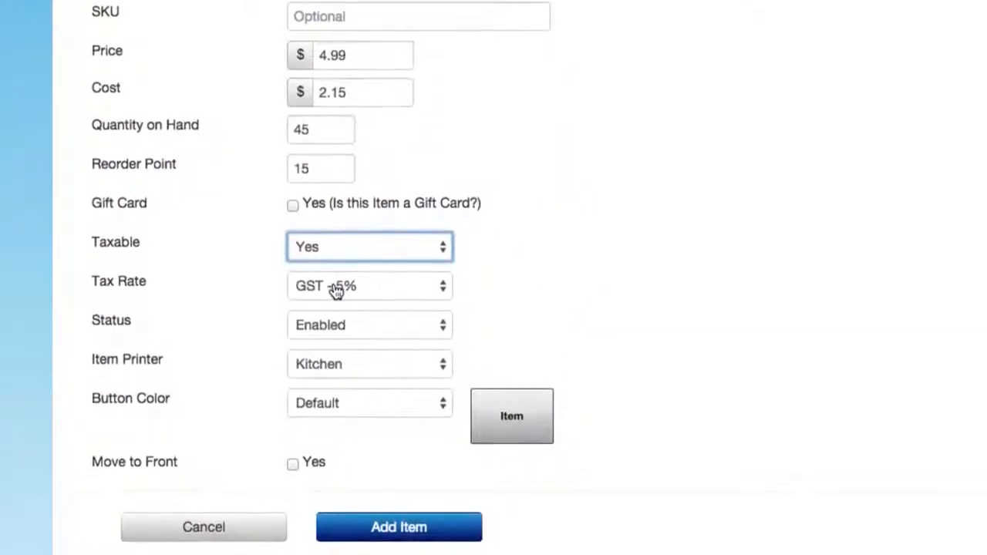
left_click(334, 295)
left_click(416, 284)
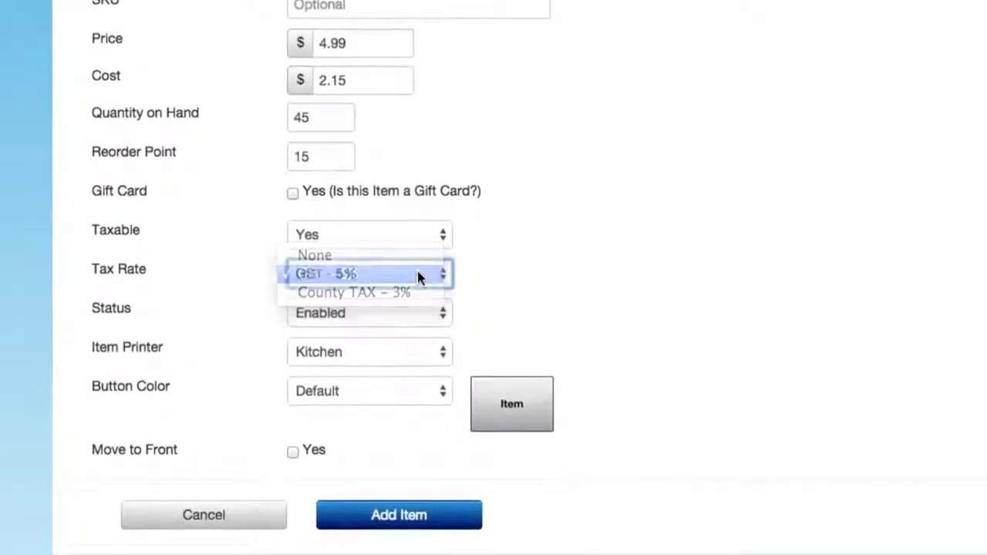
left_click(402, 310)
left_click(402, 298)
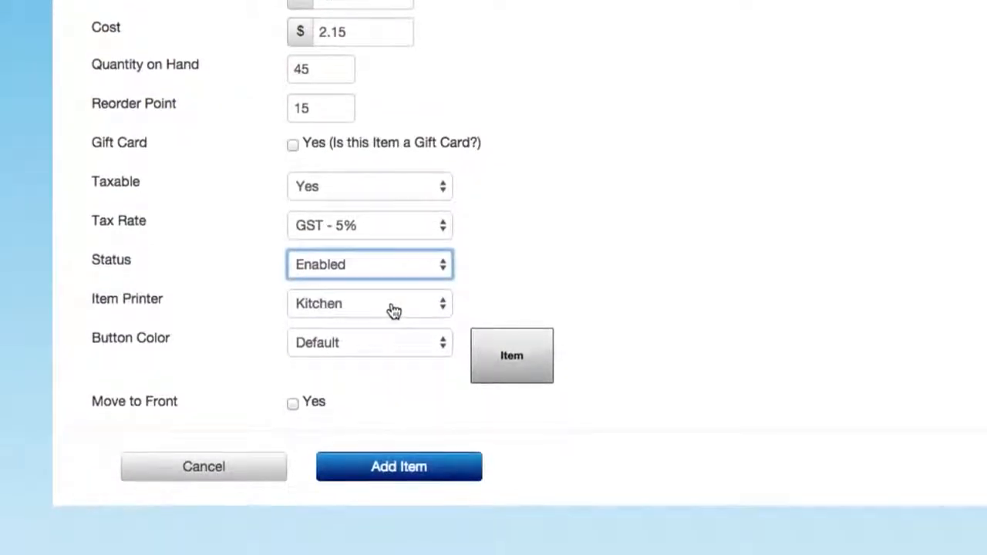
left_click(394, 305)
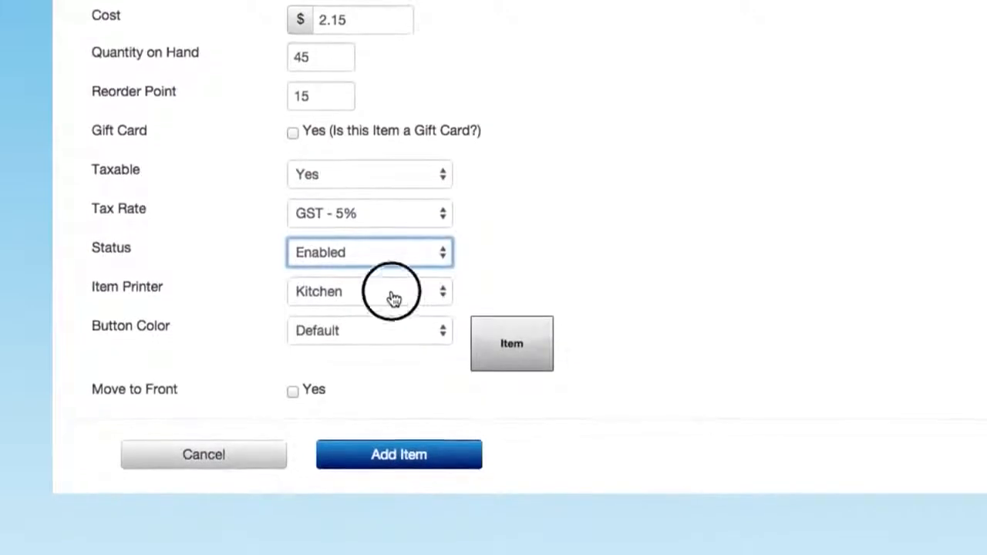
left_click(391, 289)
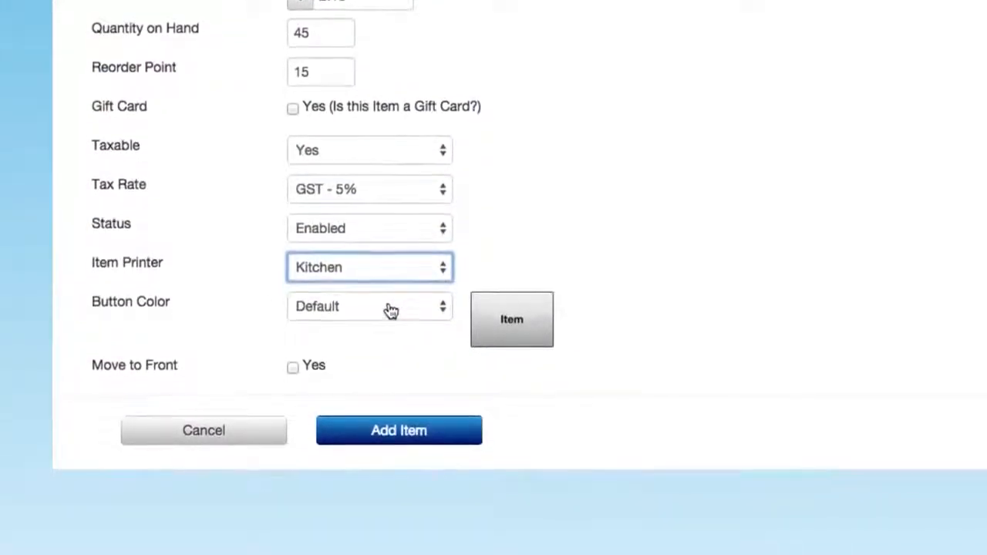
left_click(390, 429)
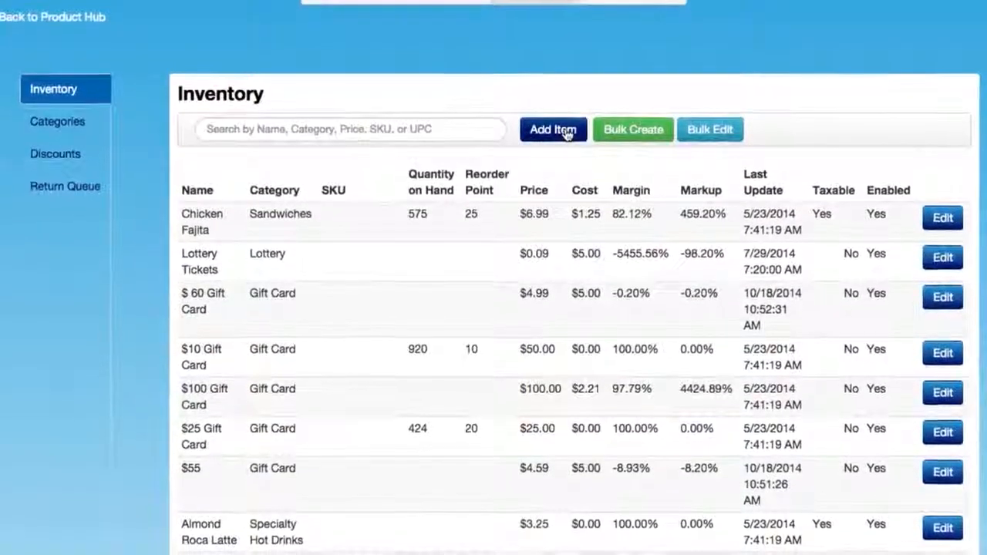
Start a new inventory item named "Chocolate Chip Cheesecake" with the description "Chocolate Chip Cheesecake from Charlie's Cheesecakes"
left_click(566, 126)
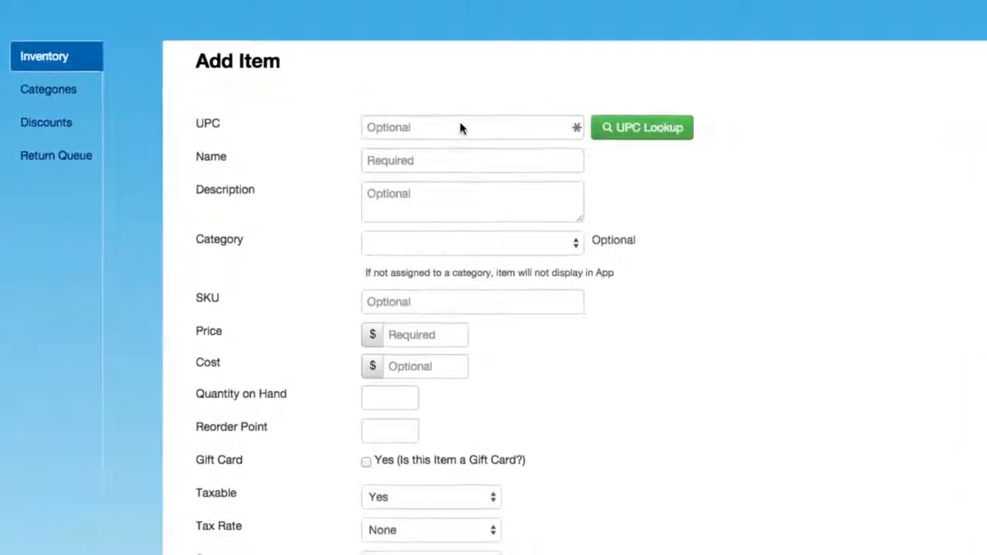
left_click(436, 153)
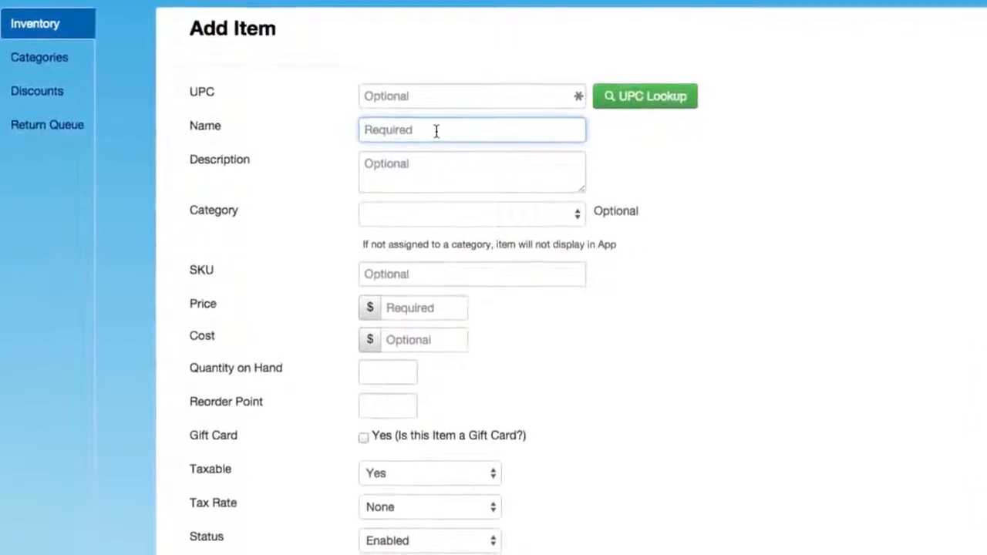
type("Chocolate Ch")
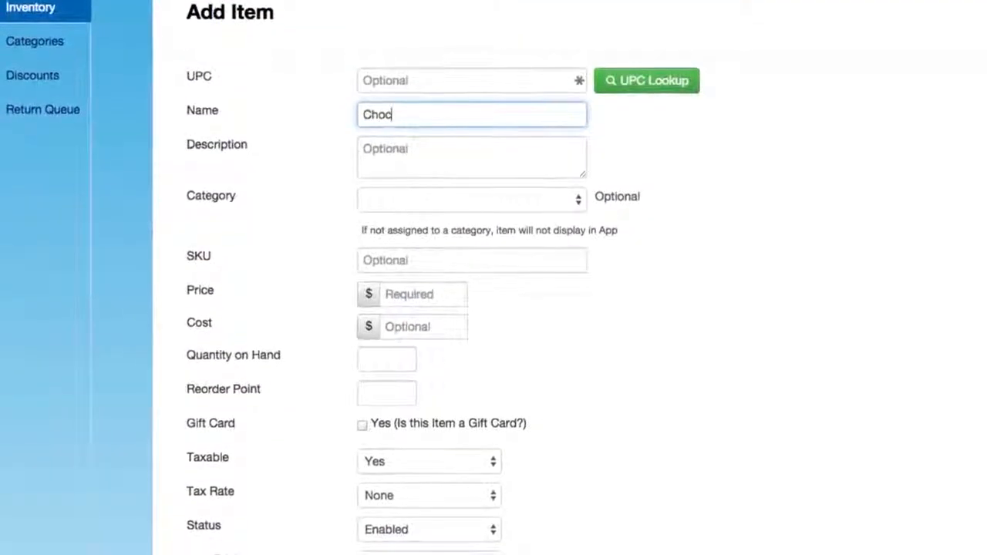
type("ip Cheesec")
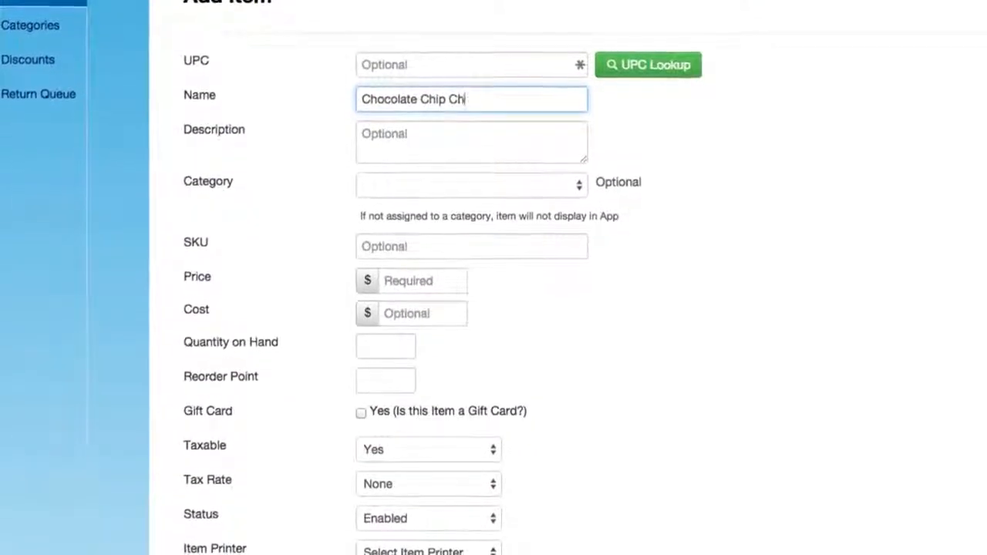
type("ake")
key("Tab")
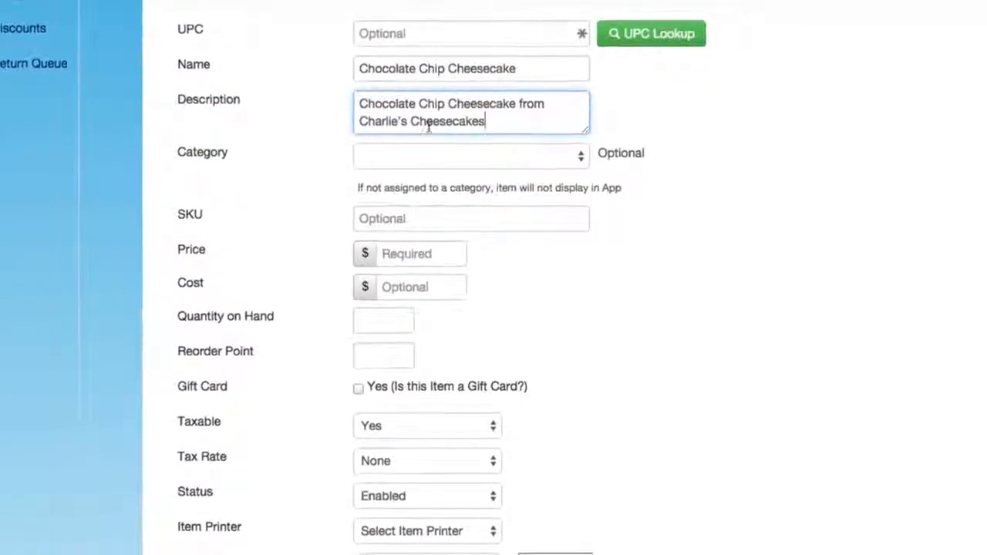
Assign the Chocolate Chip Cheesecake item to the Desserts category and set its price to $5.50
left_click(425, 163)
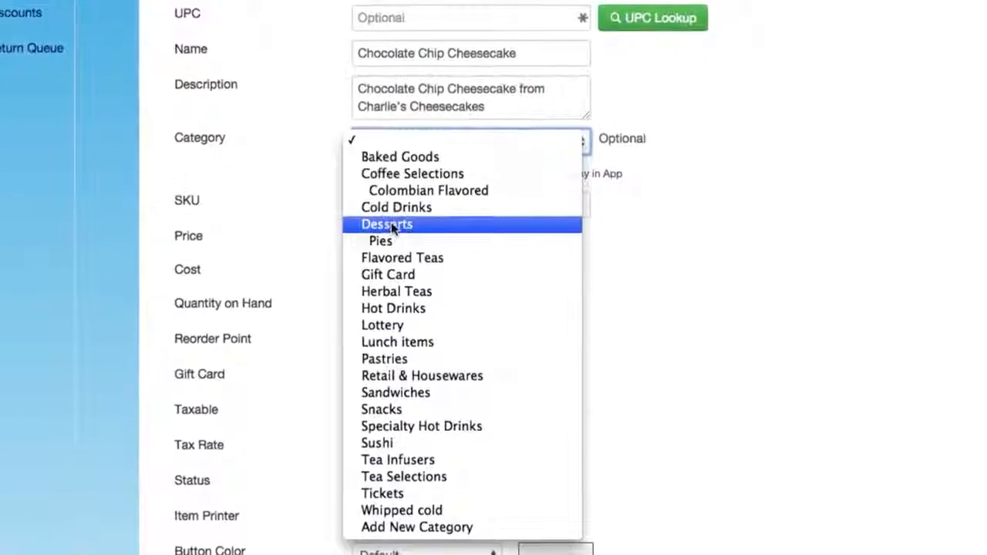
left_click(392, 230)
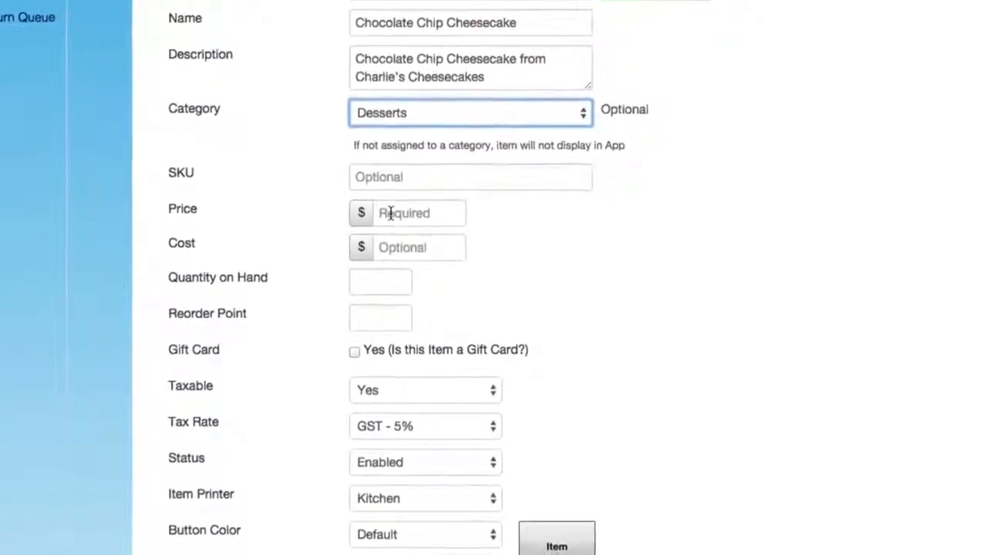
left_click(390, 206)
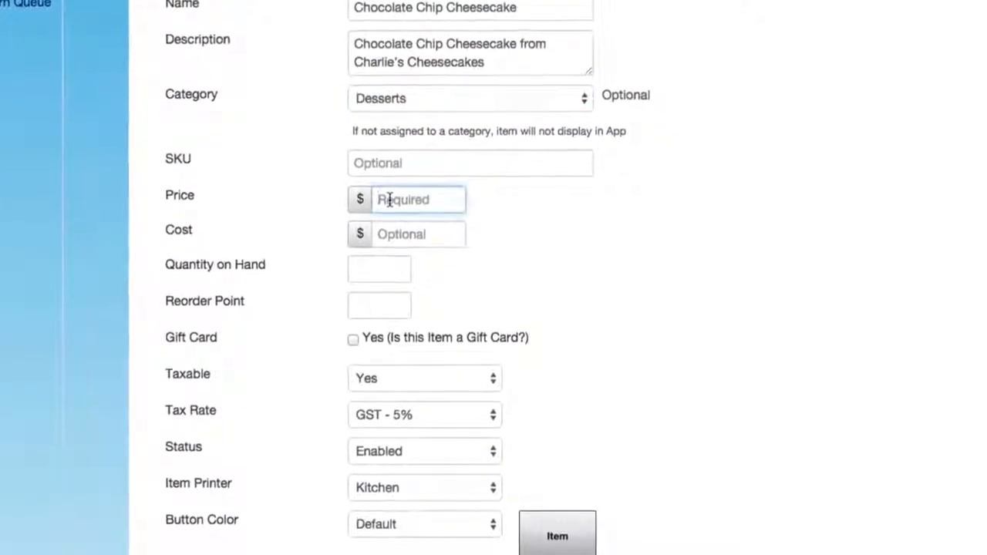
type("5.50")
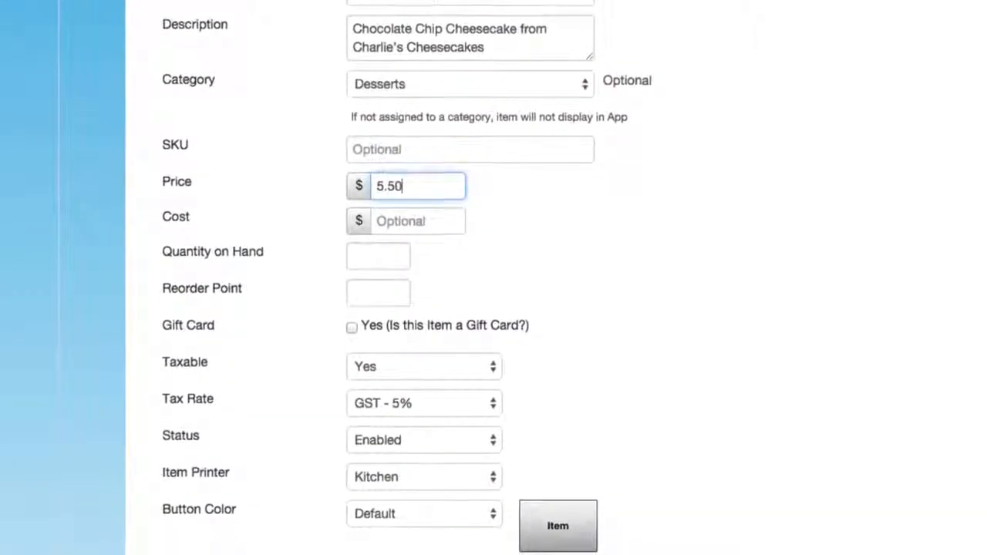
Set the cheesecake's cost to $3.25, quantity on hand to 30 and reorder point to 10, and add the item to the inventory
key("Tab")
type("3.2")
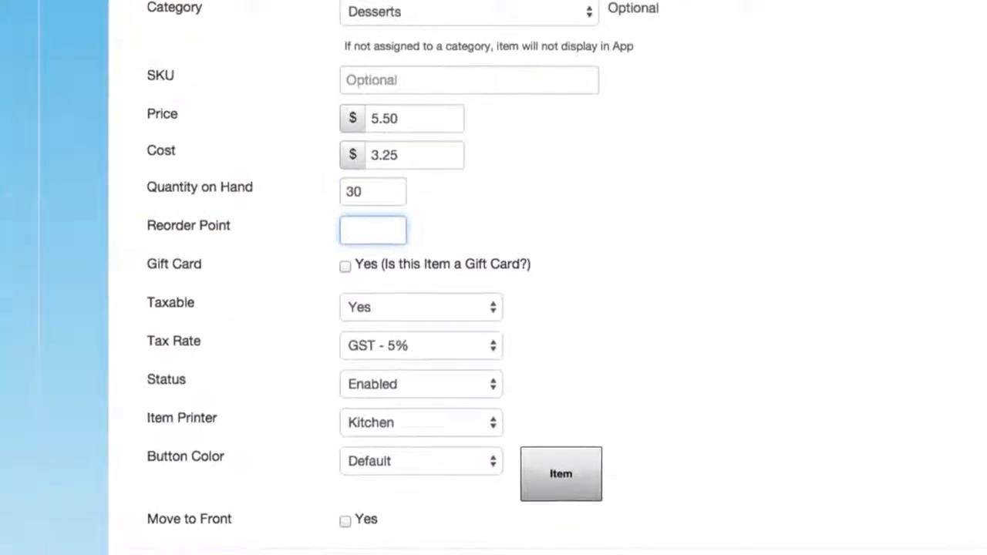
type("10")
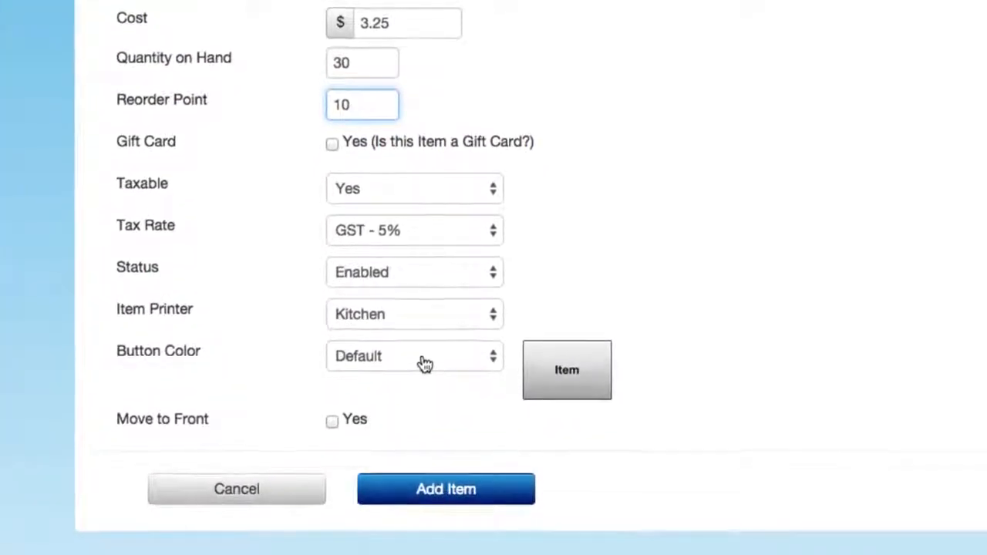
left_click(434, 486)
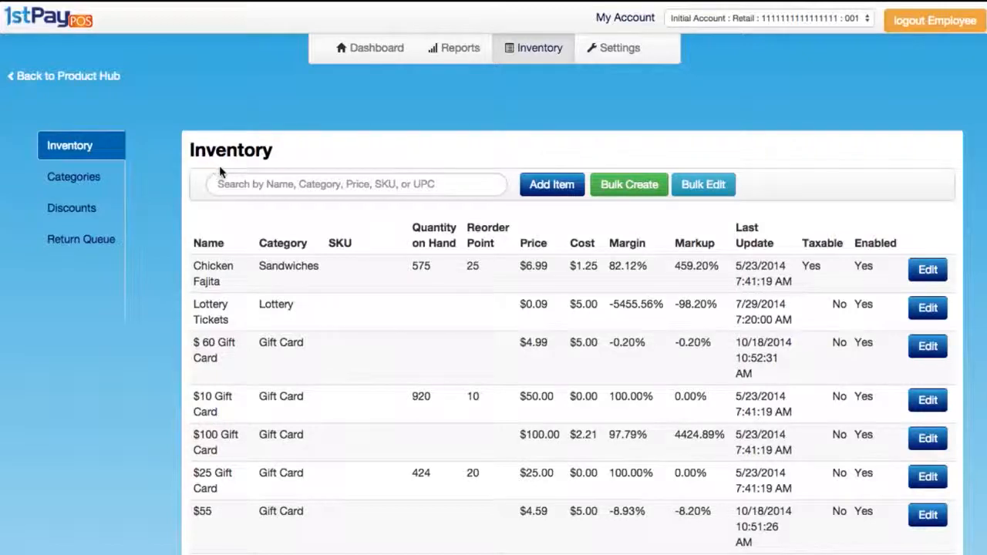
Open the Bulk Create instructions for uploading inventory items from a file
left_click(636, 186)
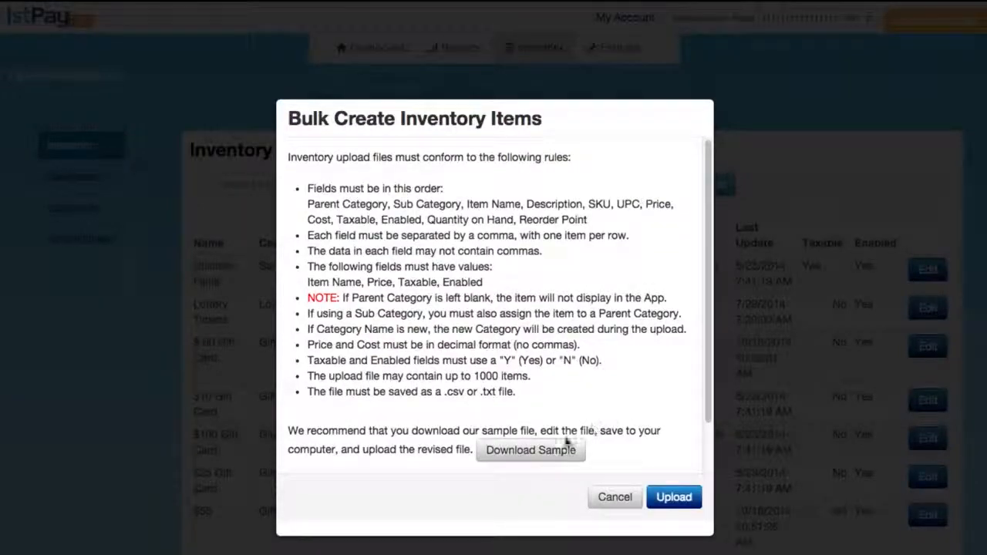